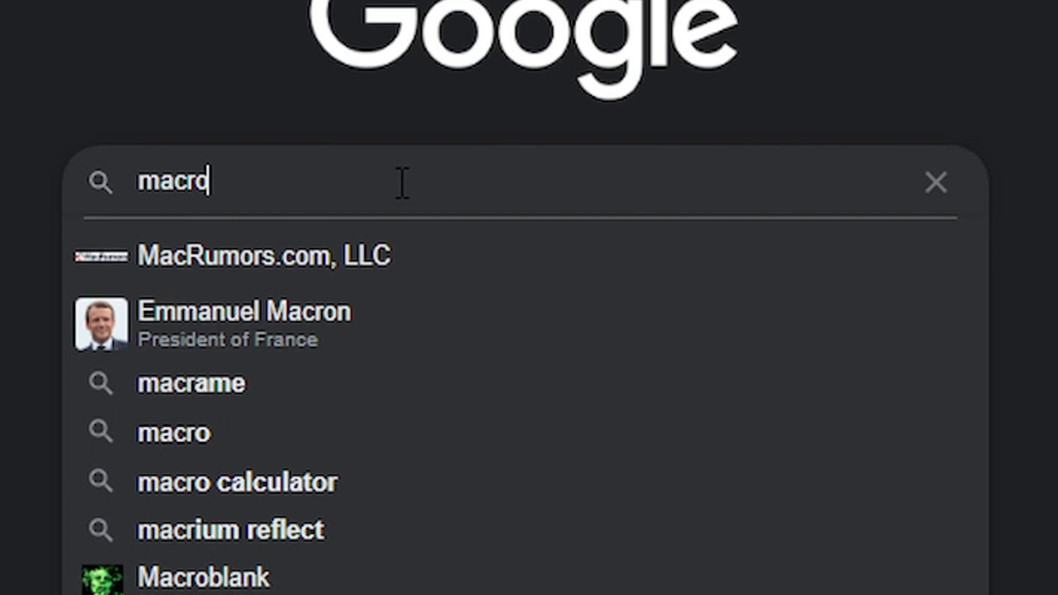
Step: Search the web for "macropad for editing" and look through the results
type("iting")
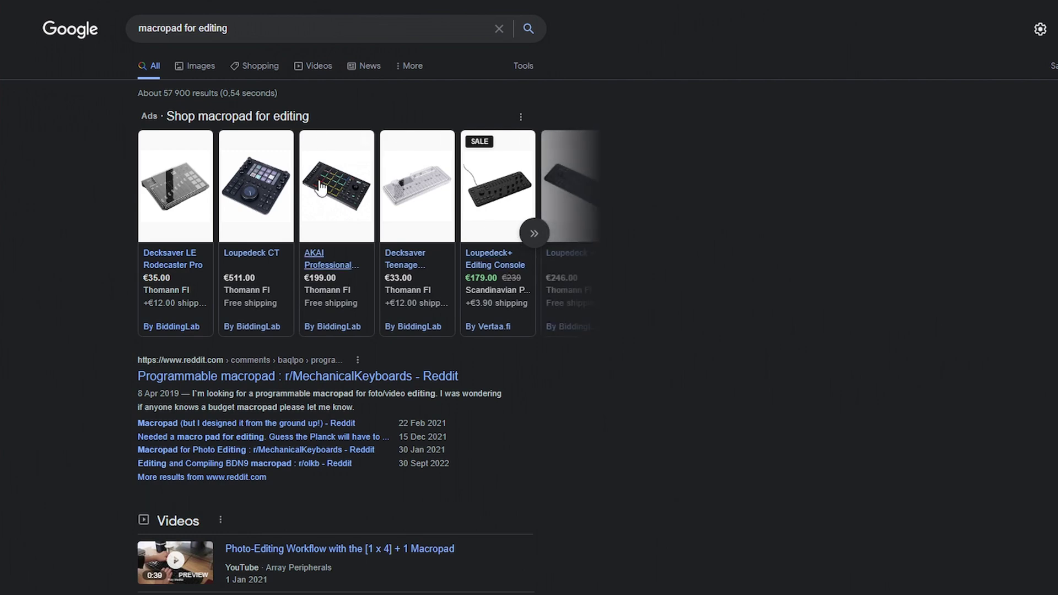
mouse_move(317, 174)
scroll(319, 174, "down", 8)
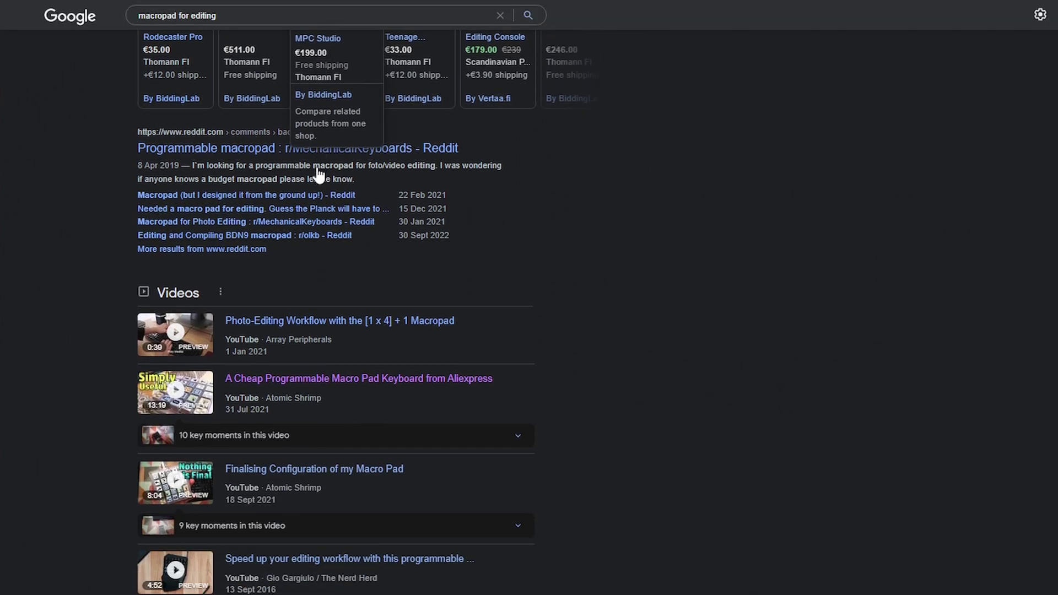
scroll(323, 175, "down", 10)
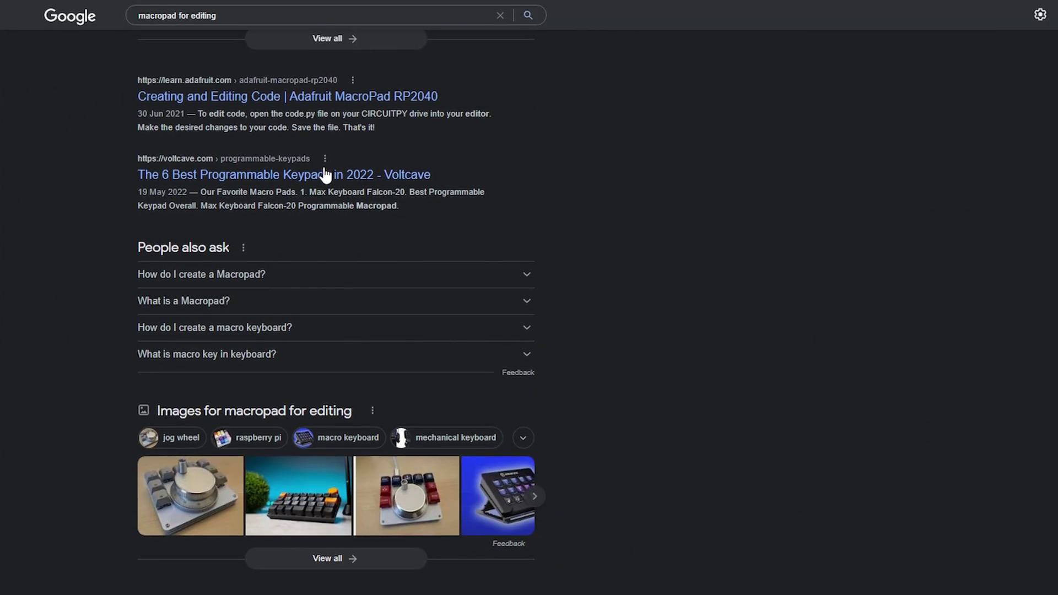
scroll(336, 187, "down", 8)
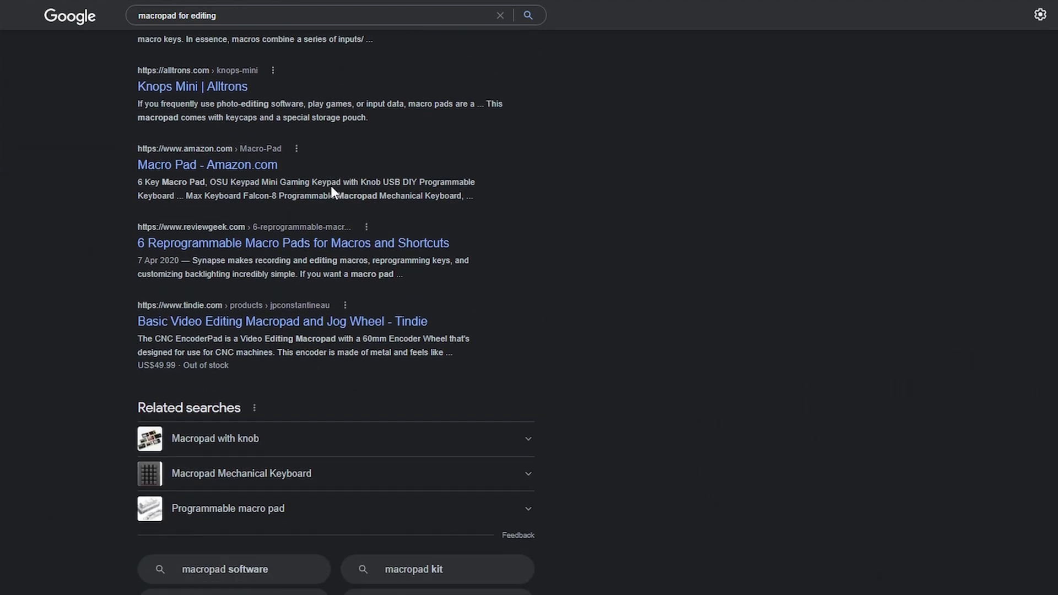
scroll(335, 185, "down", 1)
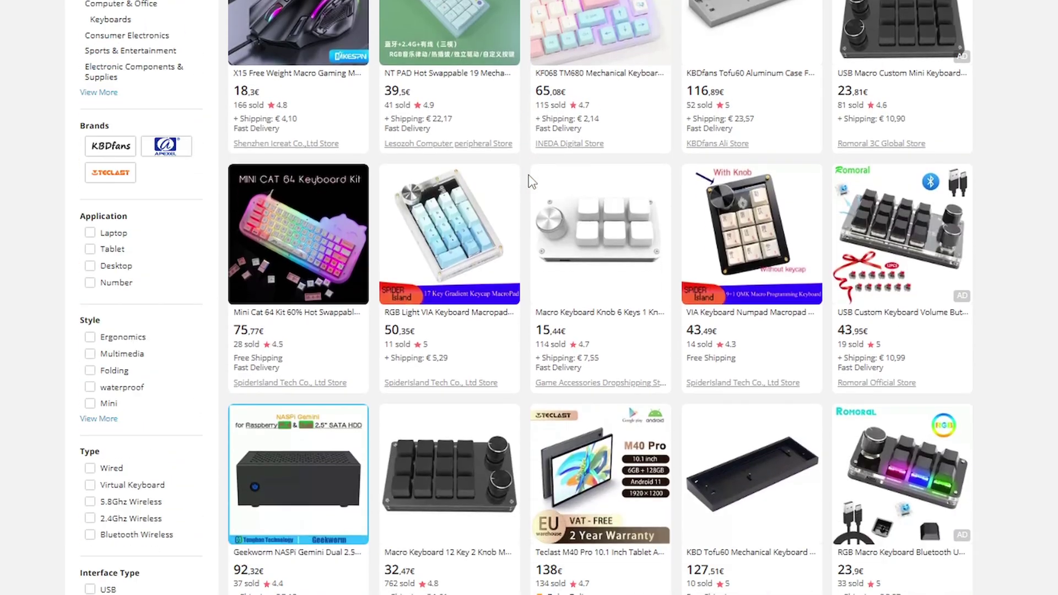
Step: Browse the online store's macro keyboard listings, comparing the different key and knob layouts
scroll(600, 297, "down", 4)
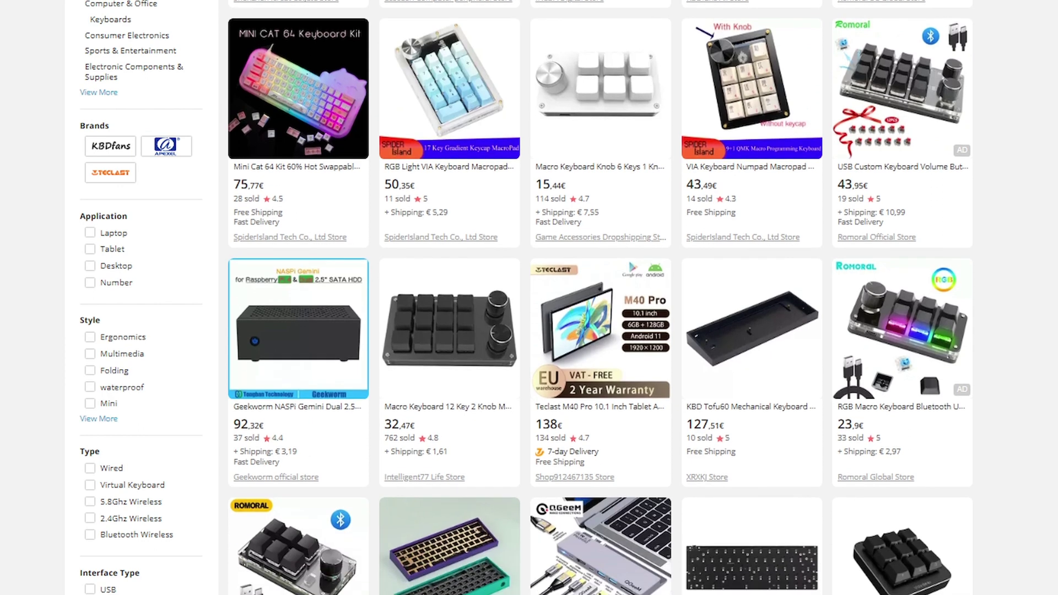
scroll(600, 298, "down", 5)
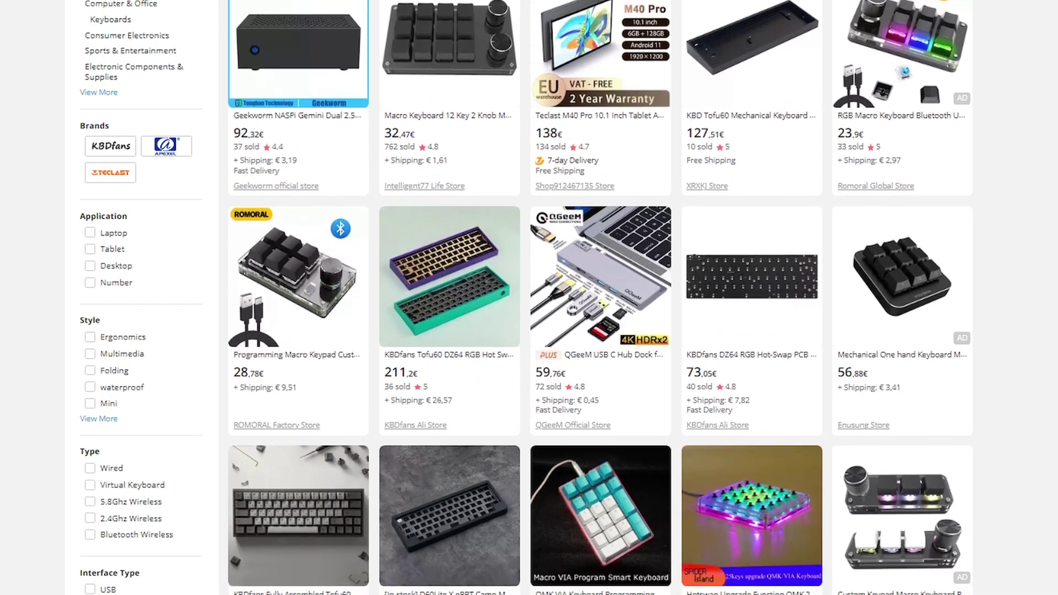
scroll(600, 298, "down", 4)
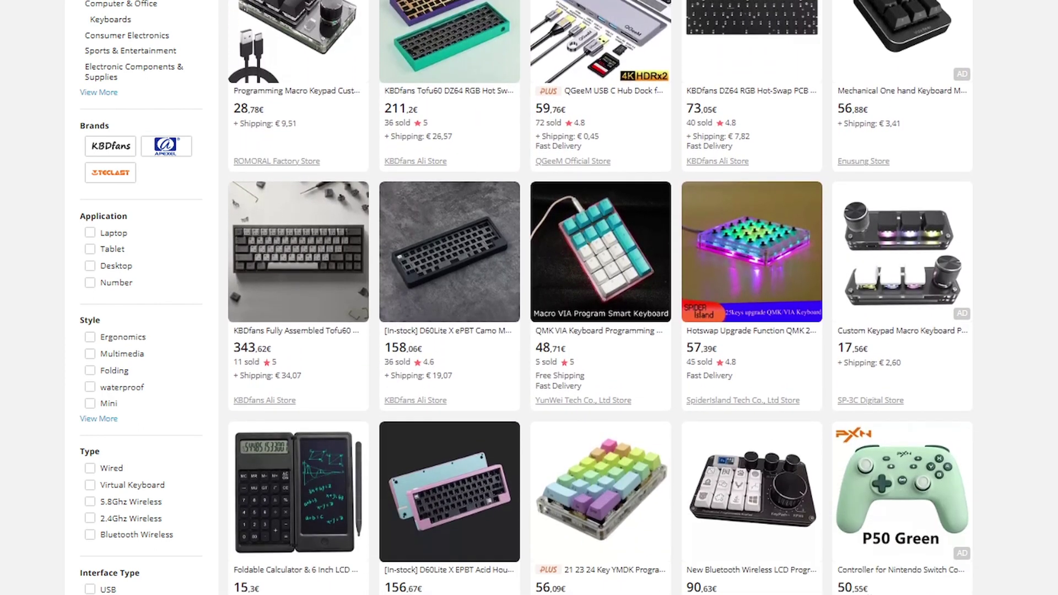
scroll(600, 297, "down", 8)
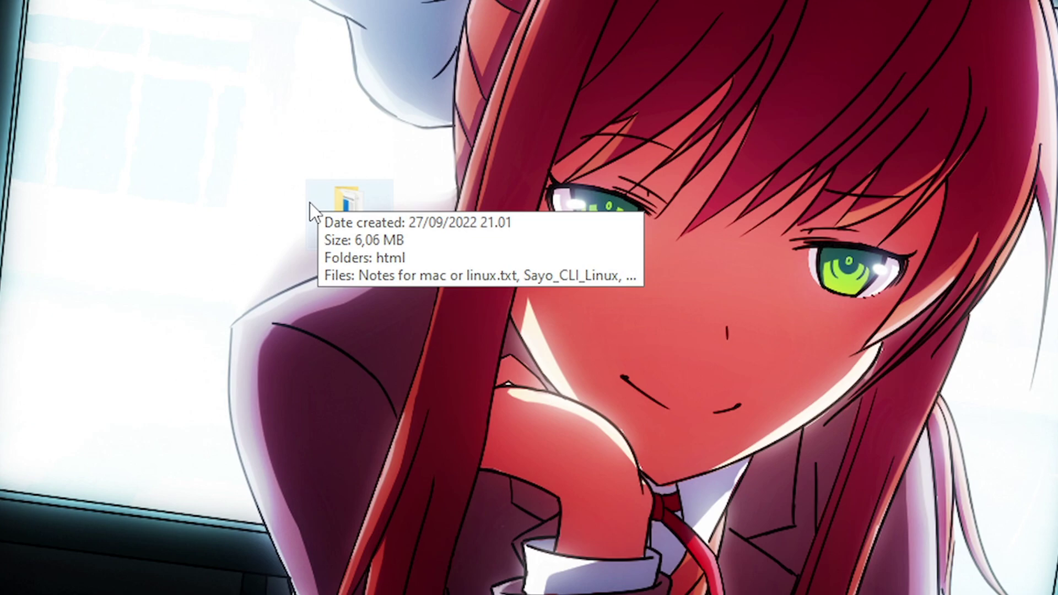
Step: Open the Macropad folder from the desktop and launch Sayo_CLI_Windows.exe
left_click_drag(346, 187, 466, 272)
left_click_drag(493, 329, 511, 352)
left_click_drag(336, 406, 84, 91)
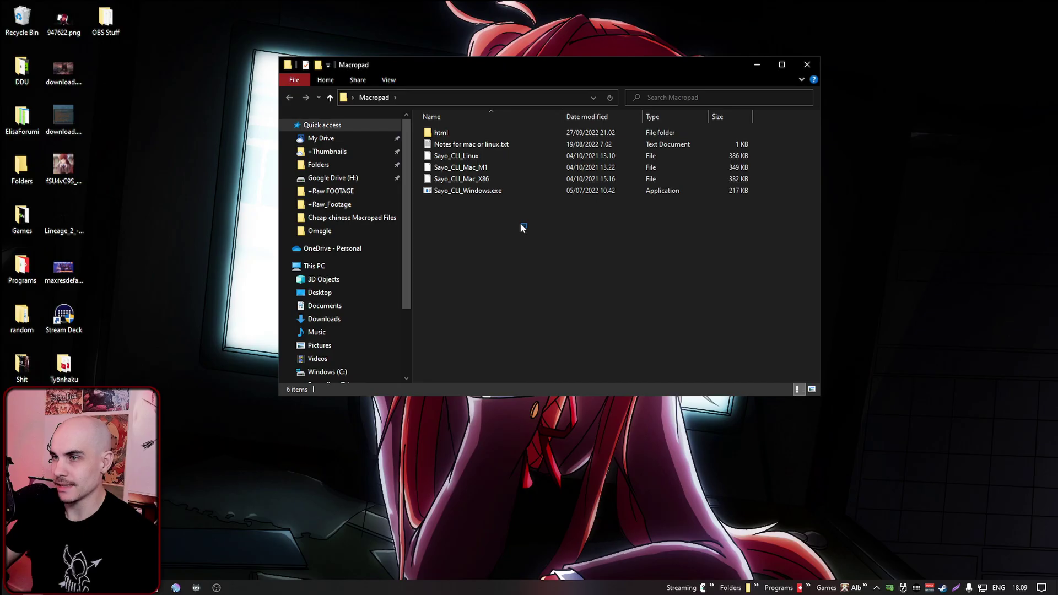
left_click_drag(520, 223, 485, 195)
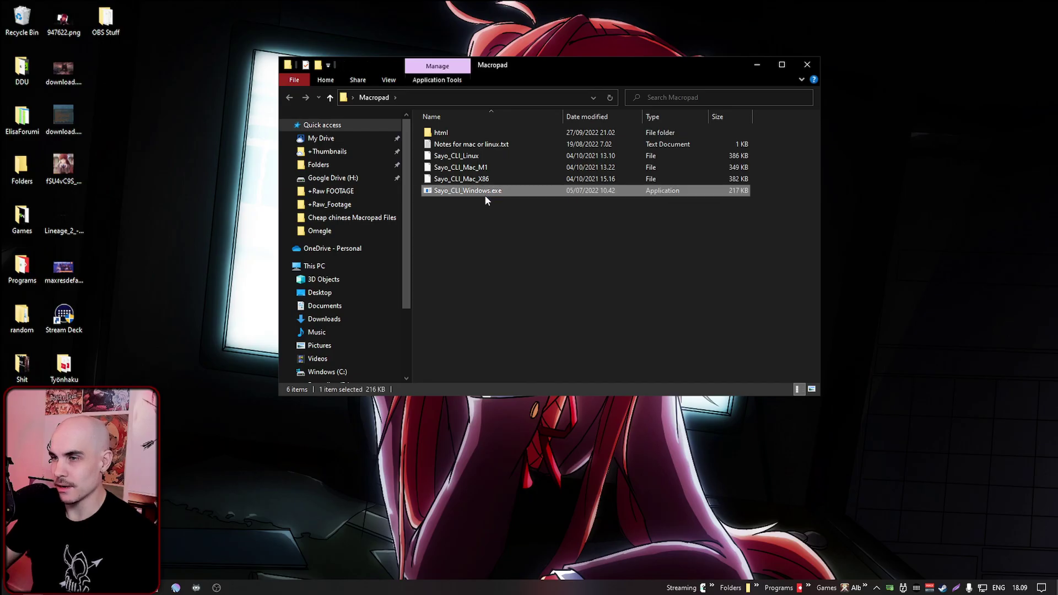
double_click(485, 195)
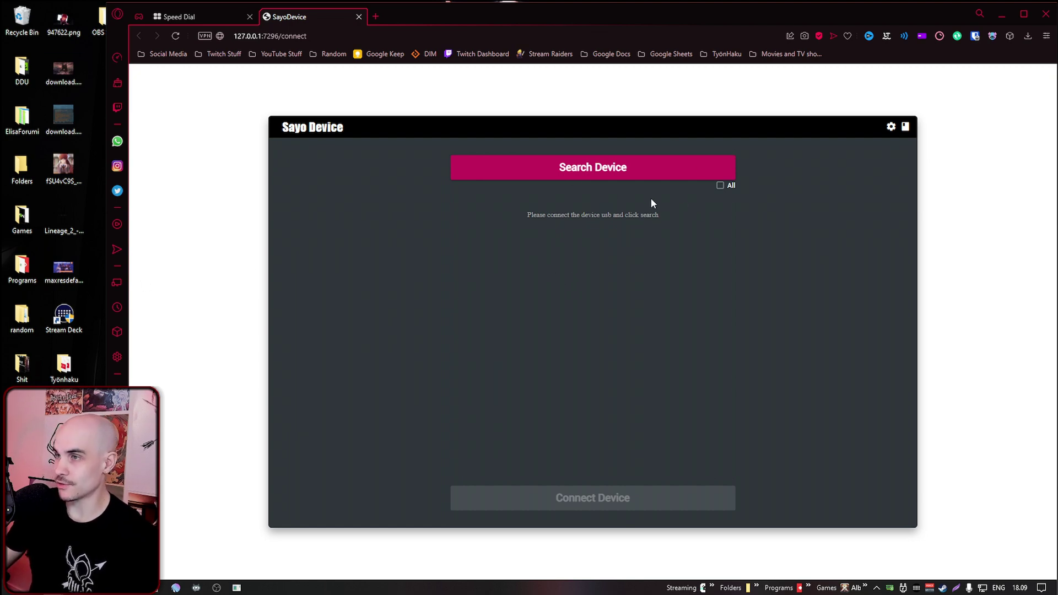
Step: Search for the connected macropad and select SayoDevice 4x4F
left_click(602, 171)
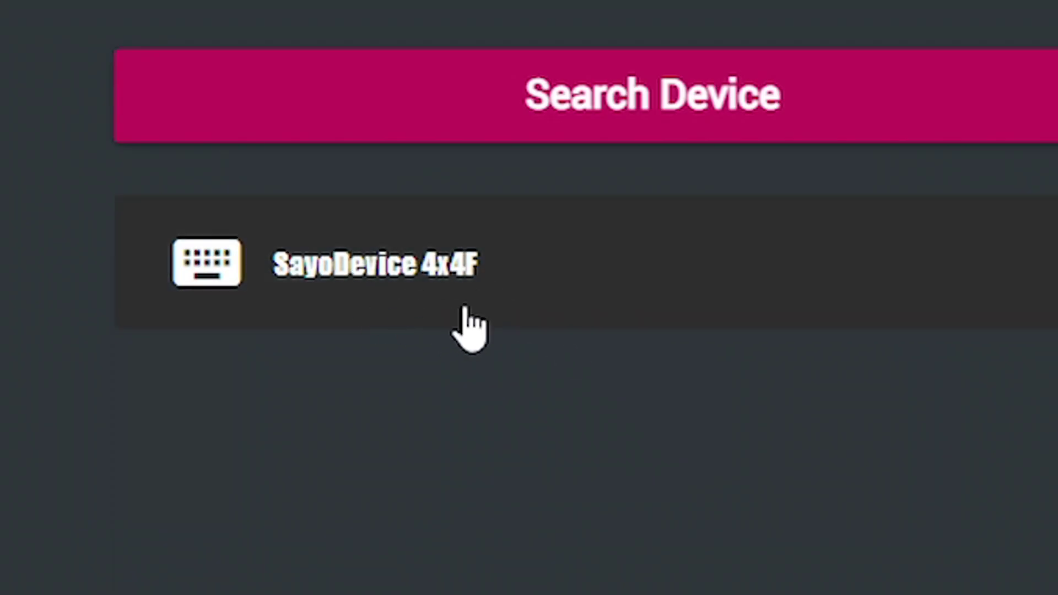
left_click(385, 274)
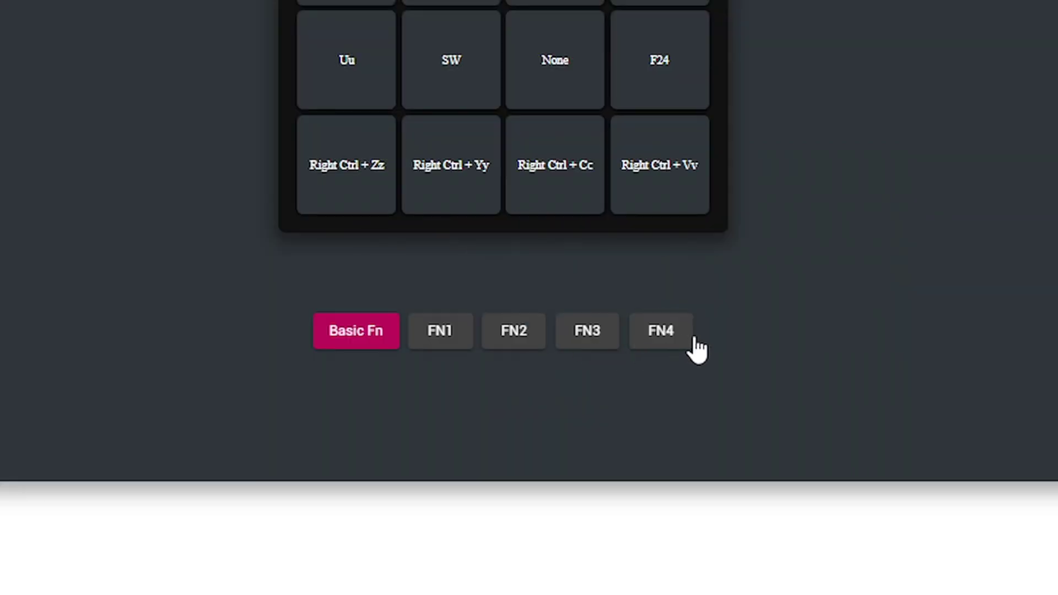
Step: View the key assignments on layers FN1, FN2, FN3 and FN4
left_click(565, 463)
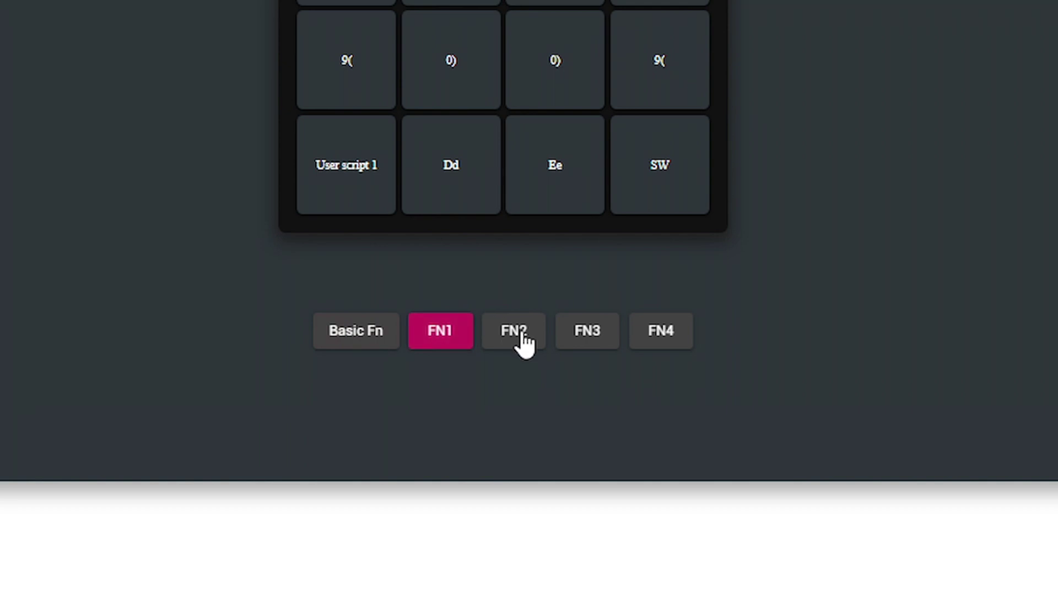
left_click(529, 336)
left_click(585, 338)
left_click(673, 341)
Step: Examine the light mode and color settings of the first key in the top row, leaving them as they are
left_click(336, 149)
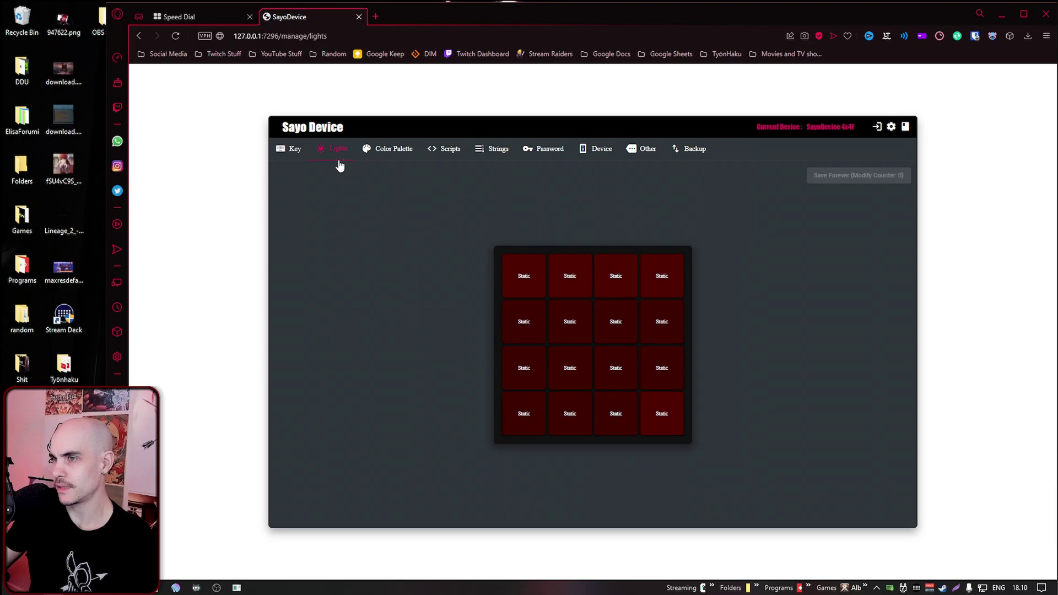
left_click(522, 277)
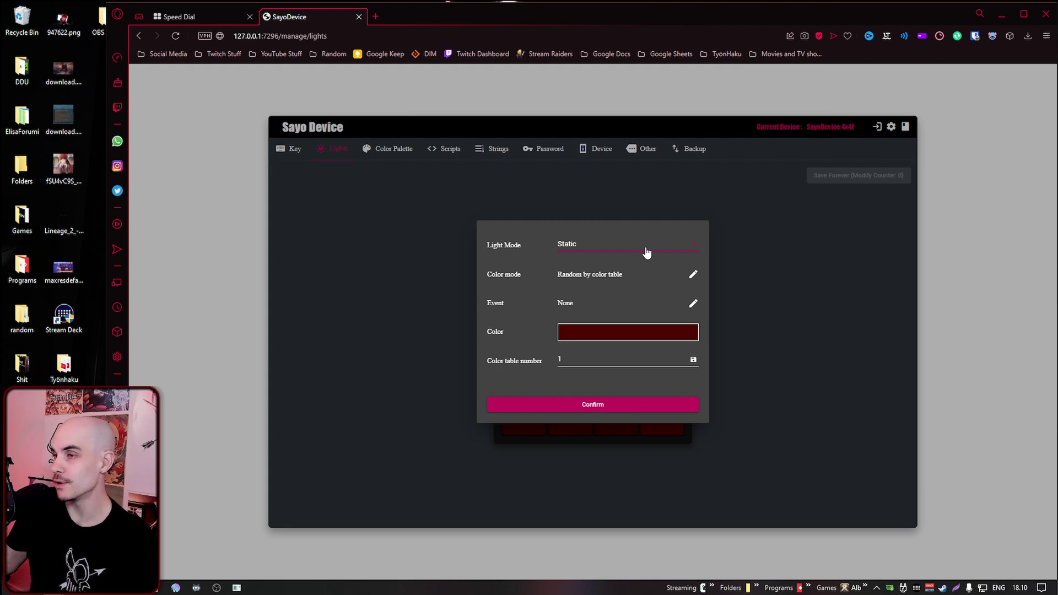
left_click(642, 407)
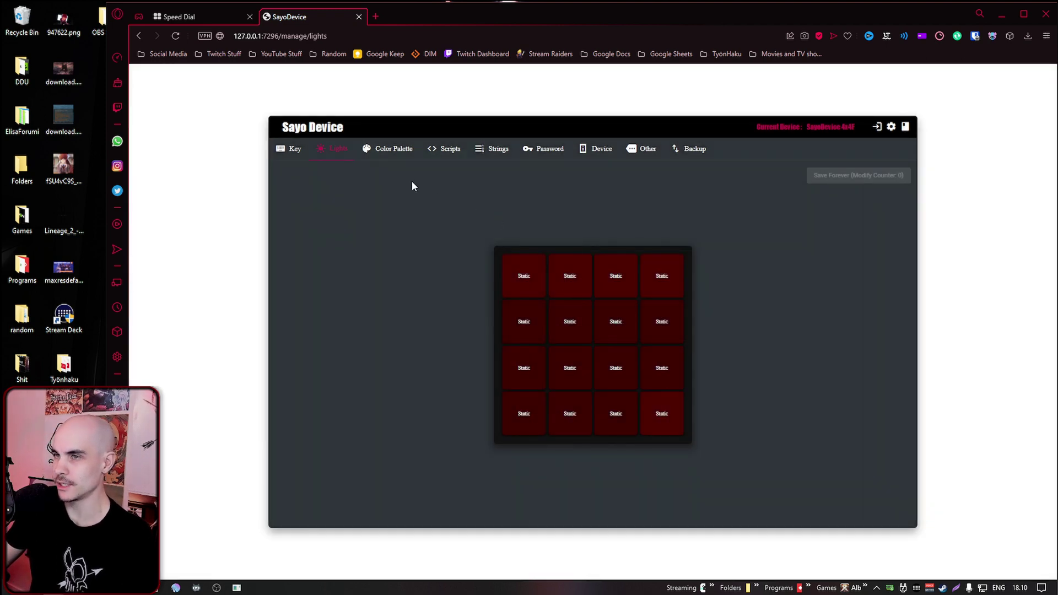
Step: View the color palette and scripts, and inspect the first step of script No.1 without changing it
left_click(387, 149)
left_click(444, 148)
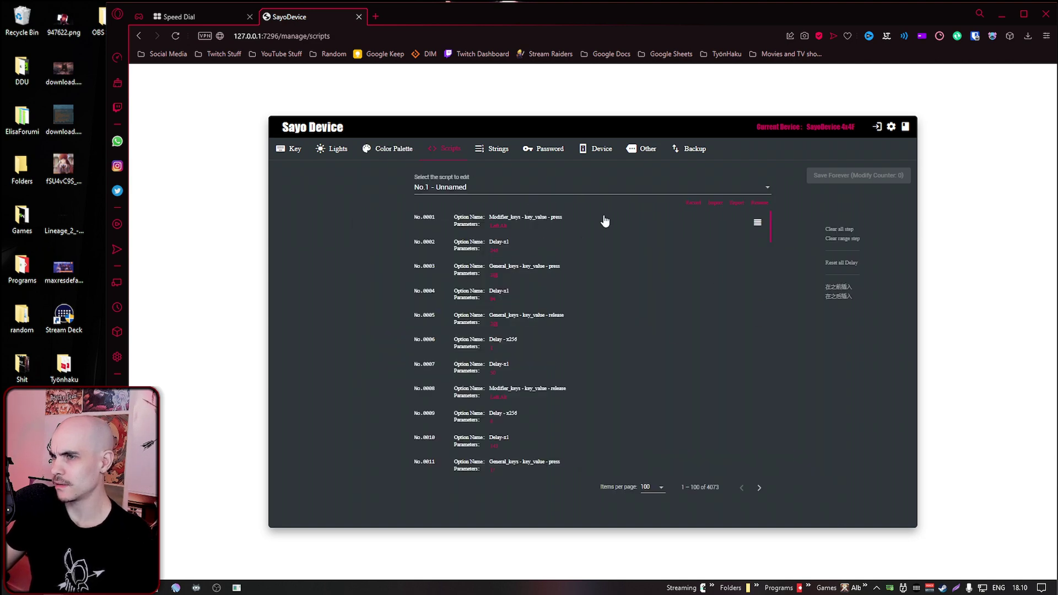
left_click(513, 220)
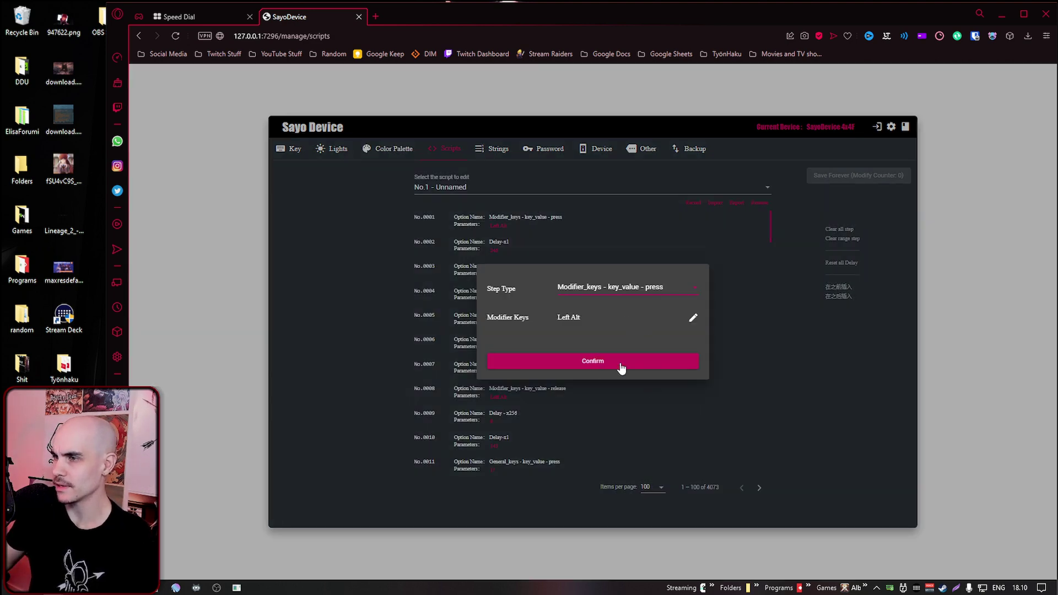
left_click(750, 347)
Step: Look at the script recorder, starting and stopping an empty recording, and return to the device settings
left_click(693, 203)
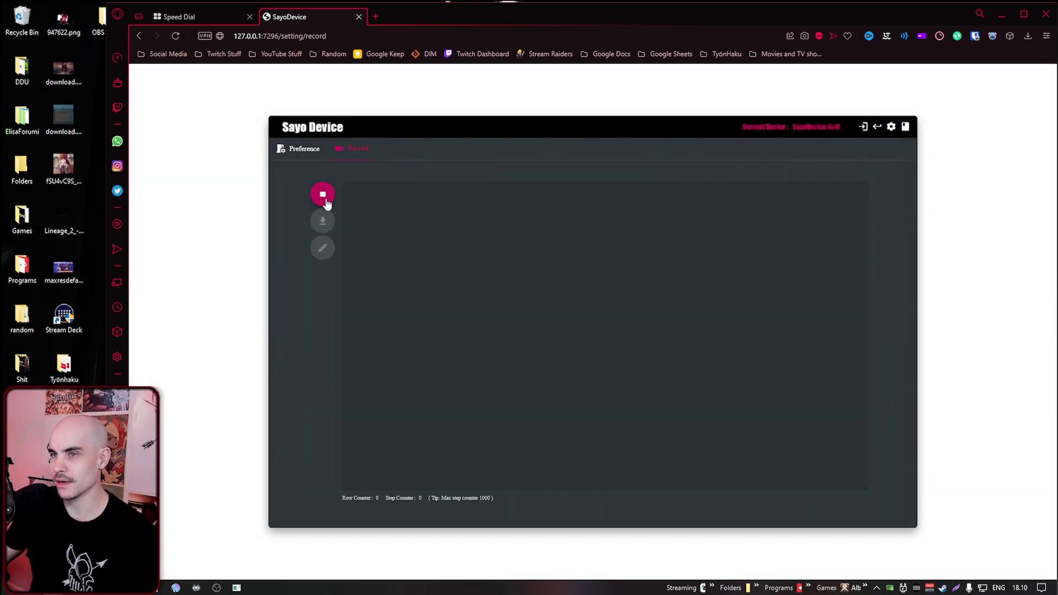
left_click(877, 126)
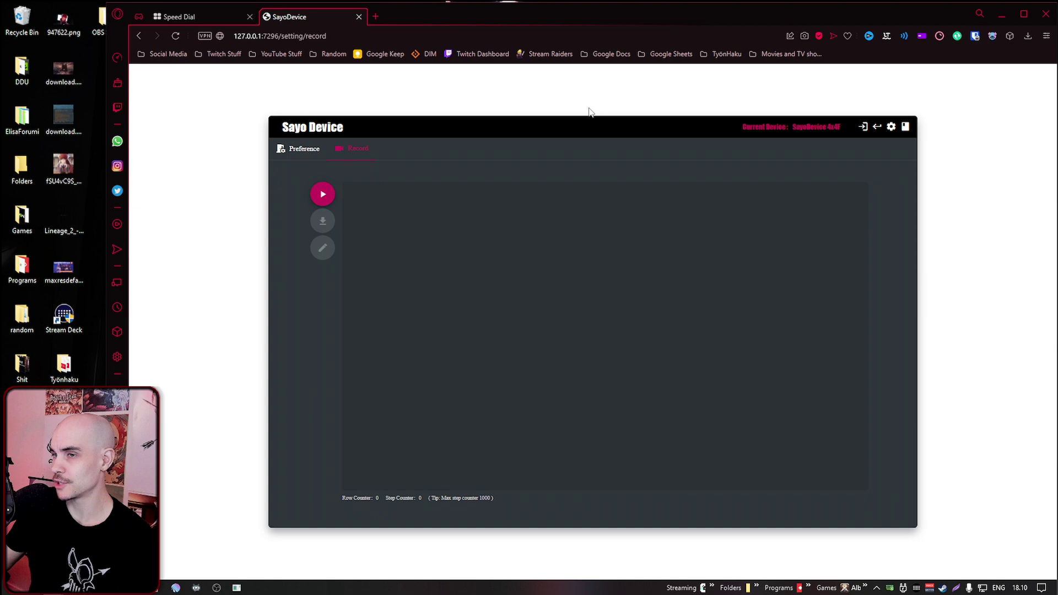
left_click(877, 128)
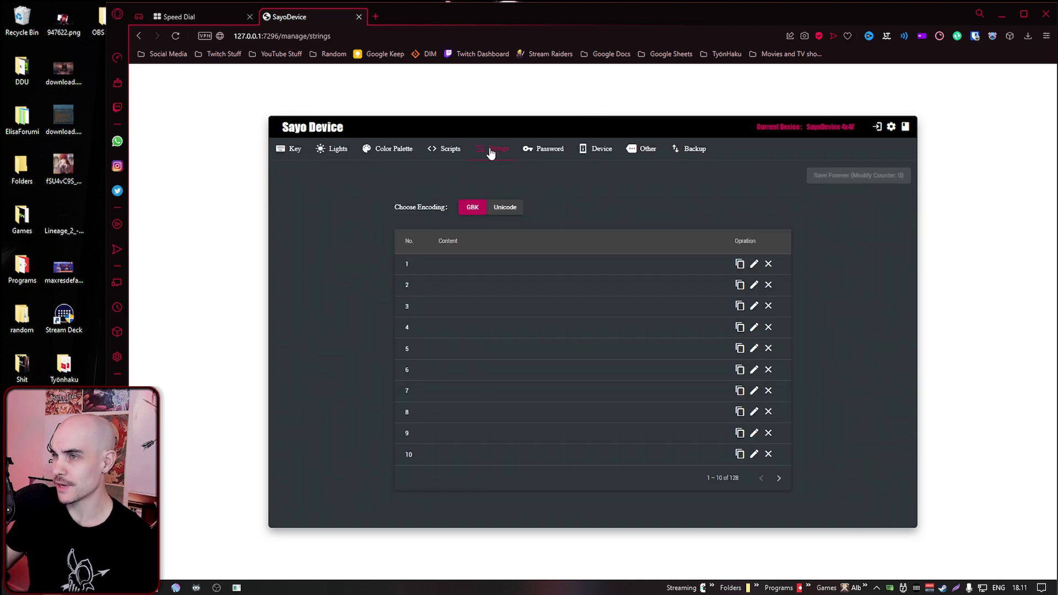
Step: Look through the Password, Device, Other and Backup settings and revisit the key lighting overview
left_click(542, 148)
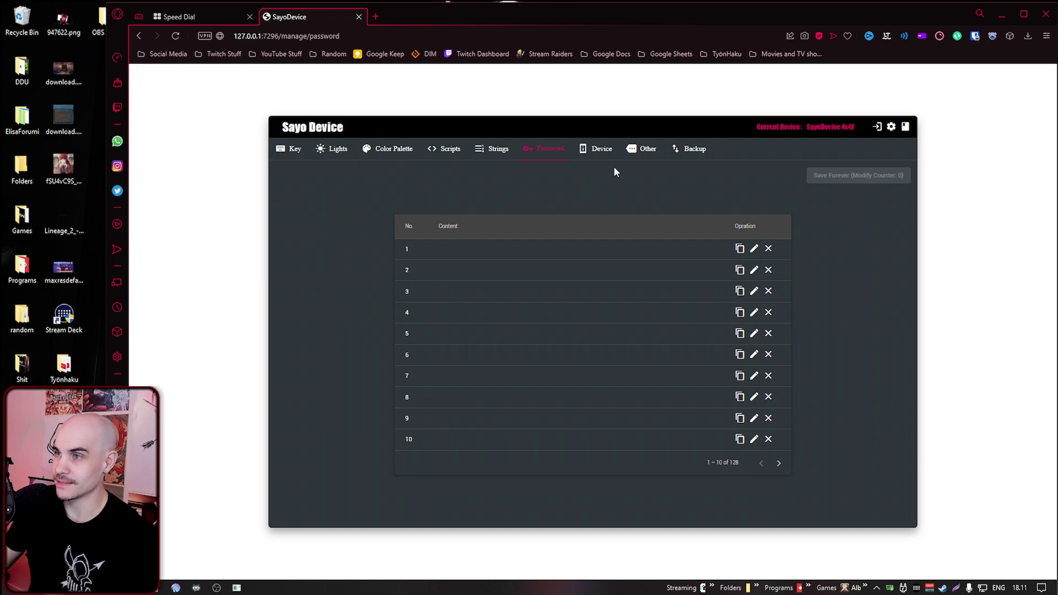
left_click(596, 148)
left_click(637, 150)
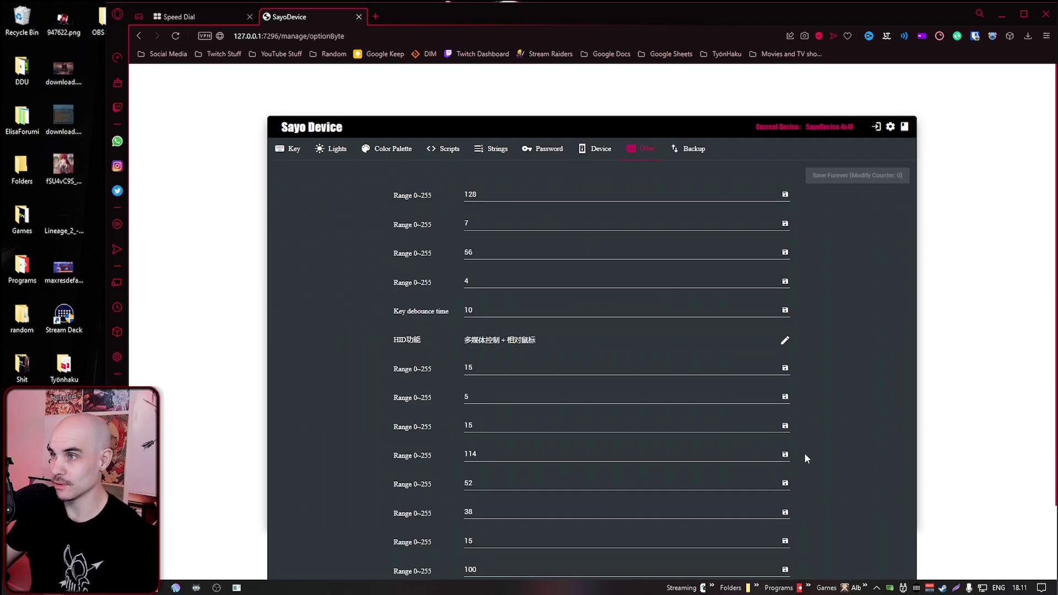
left_click(688, 148)
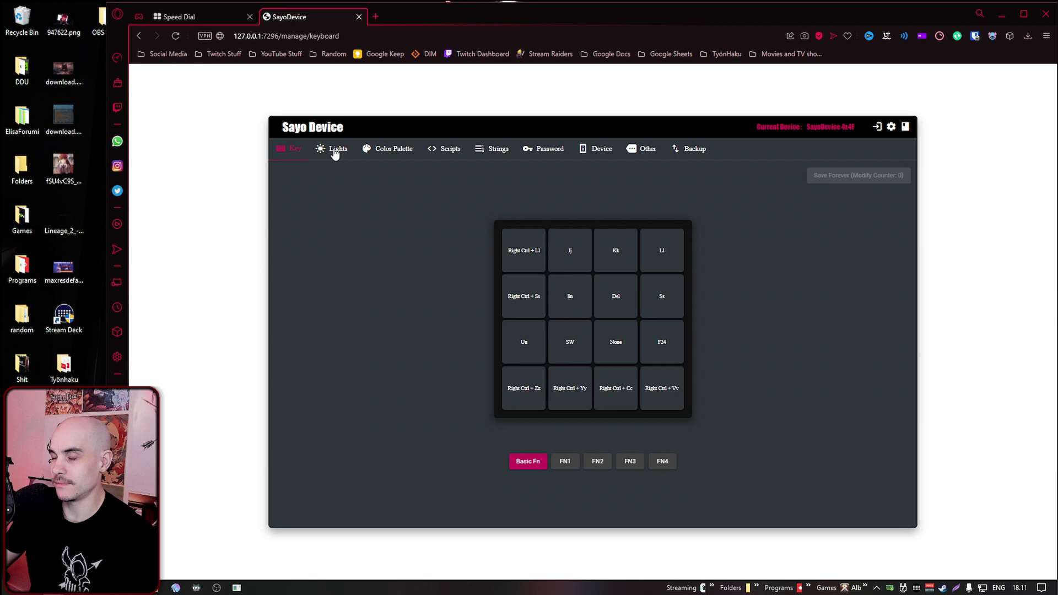
left_click(341, 154)
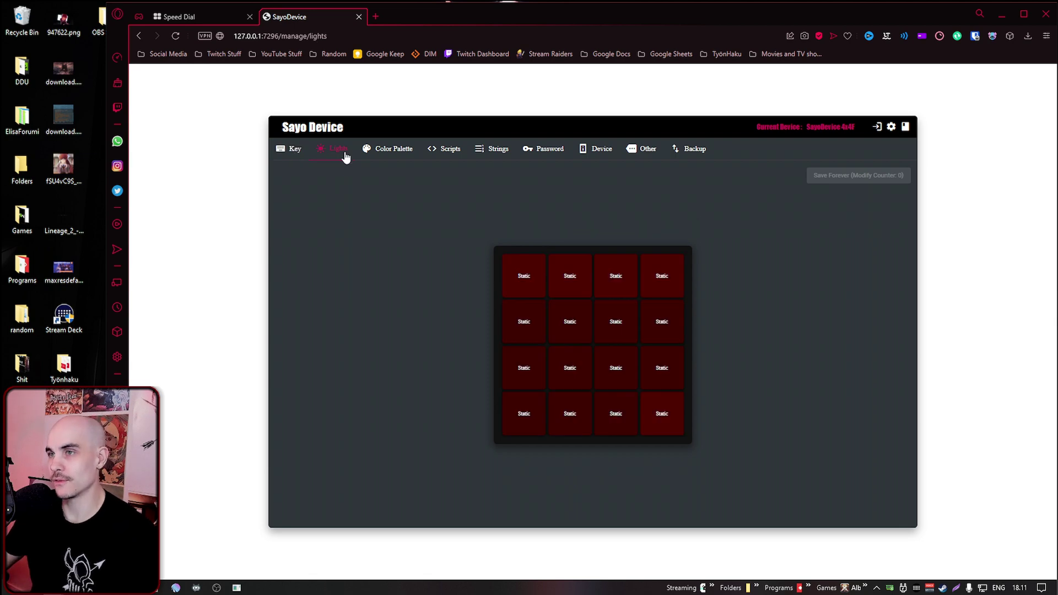
Step: Assign the general key U without a modifier to the third key in the third row of the Basic Fn layer
left_click(292, 149)
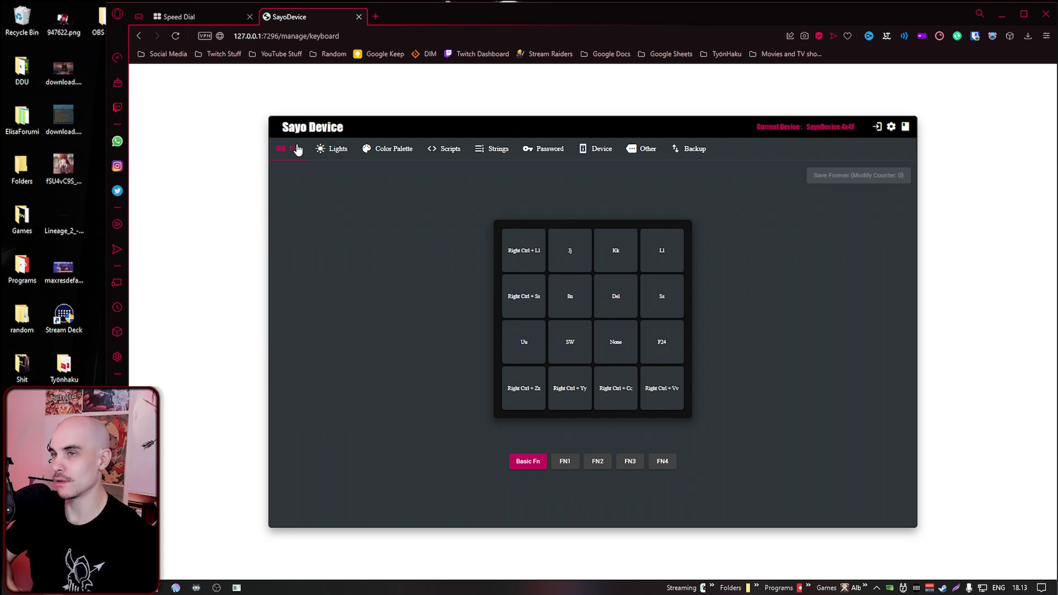
left_click(618, 348)
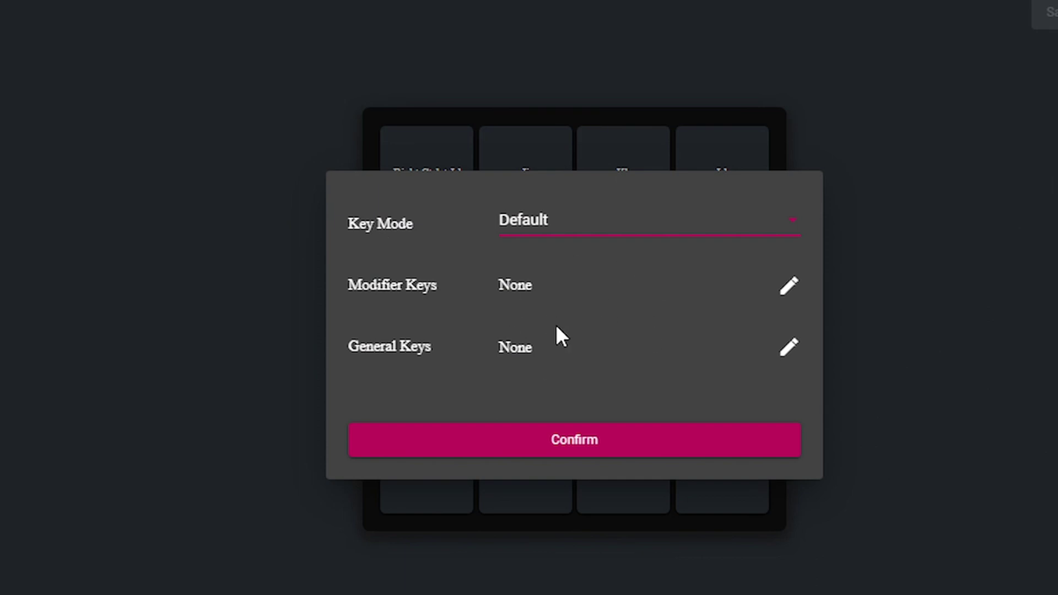
left_click(788, 287)
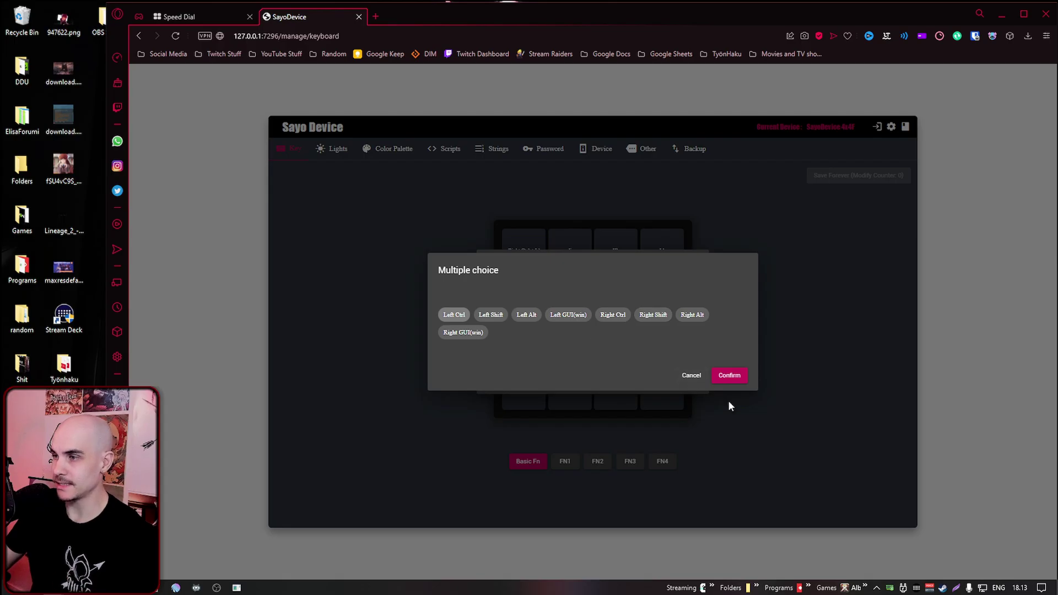
left_click(729, 375)
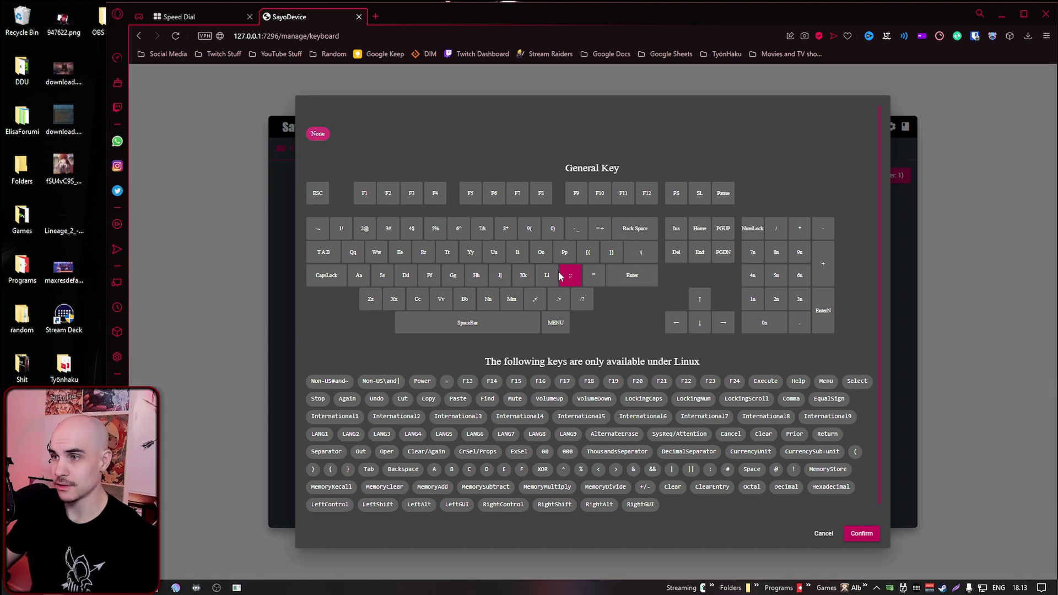
left_click(861, 534)
left_click(603, 381)
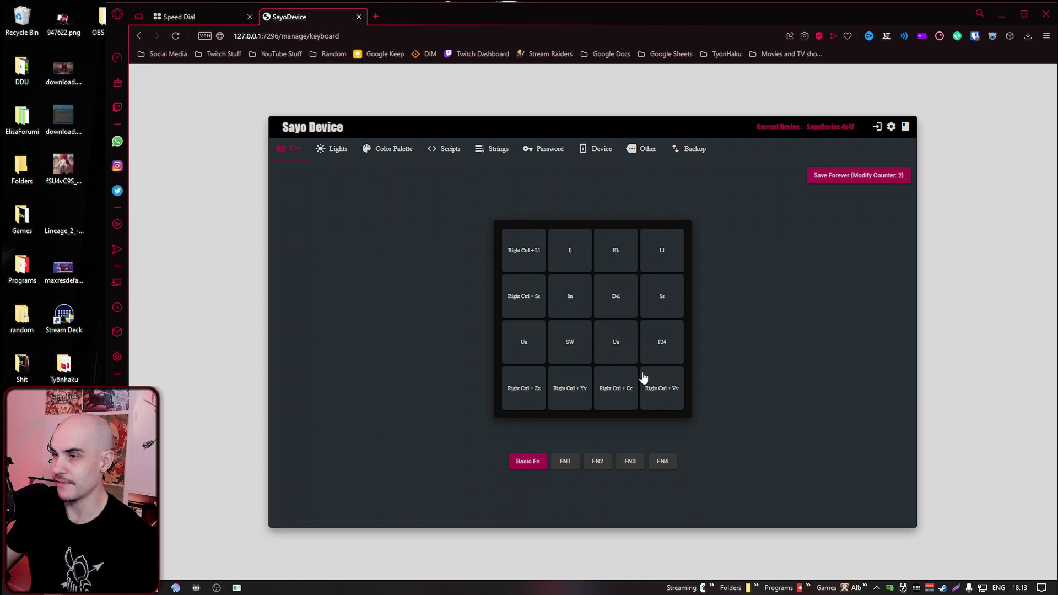
Step: Change the second key in the third row of the Basic Fn layer to Default mode with general key G
left_click(573, 337)
left_click(599, 287)
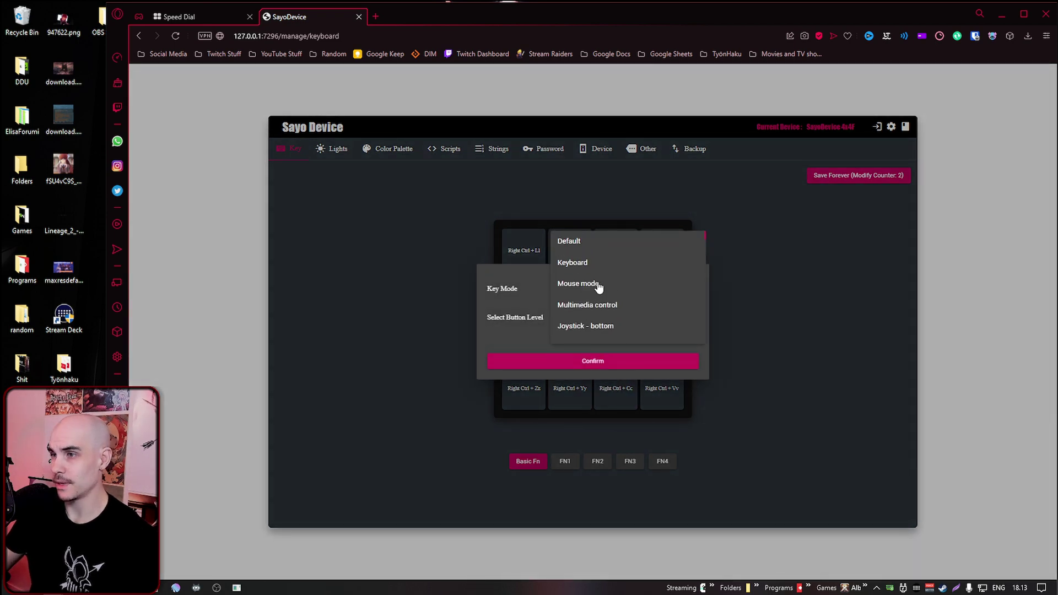
left_click(619, 334)
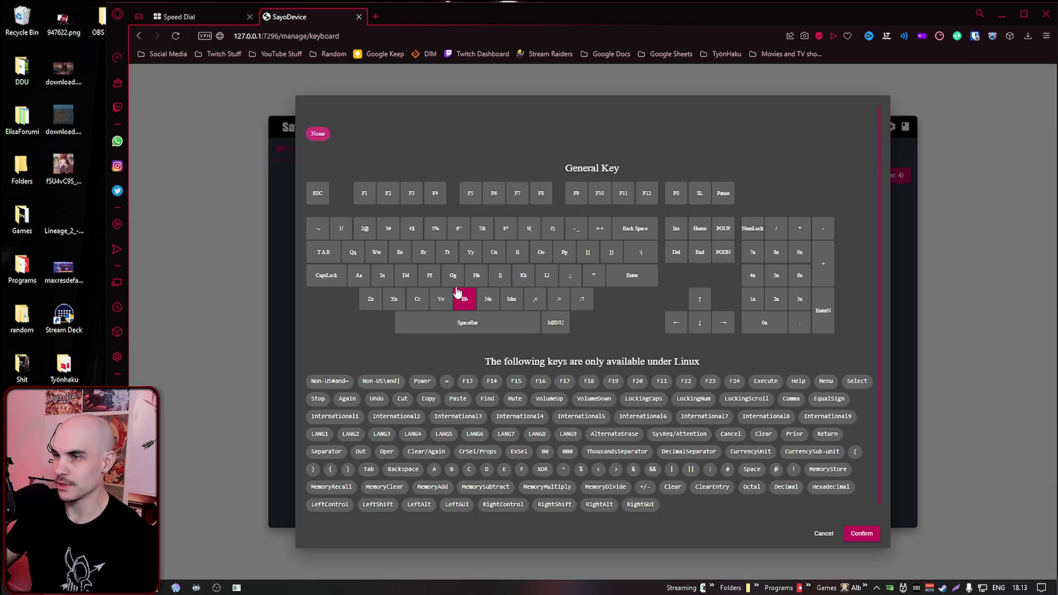
key("Escape")
Step: Assign Left Ctrl as modifier and L as general key to the first key in the third row
left_click(526, 343)
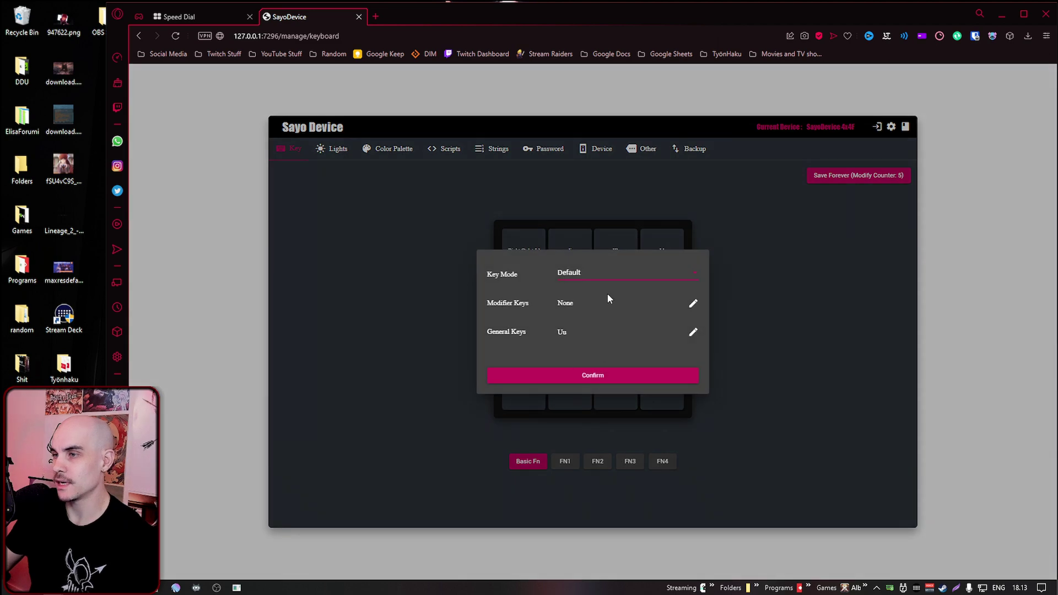
left_click(694, 303)
key("Escape")
left_click(692, 332)
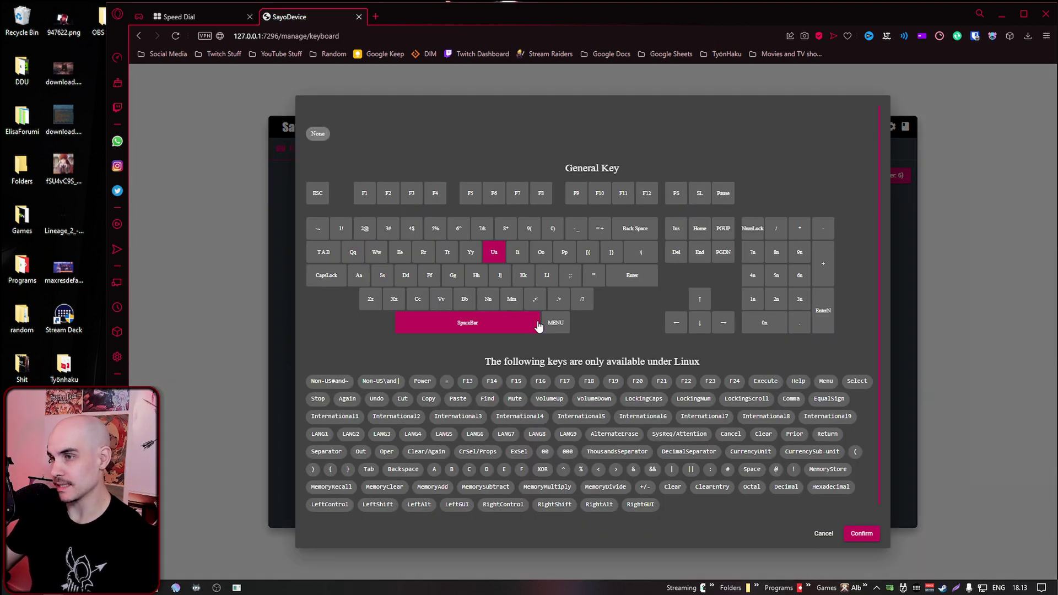
left_click(551, 282)
left_click(865, 536)
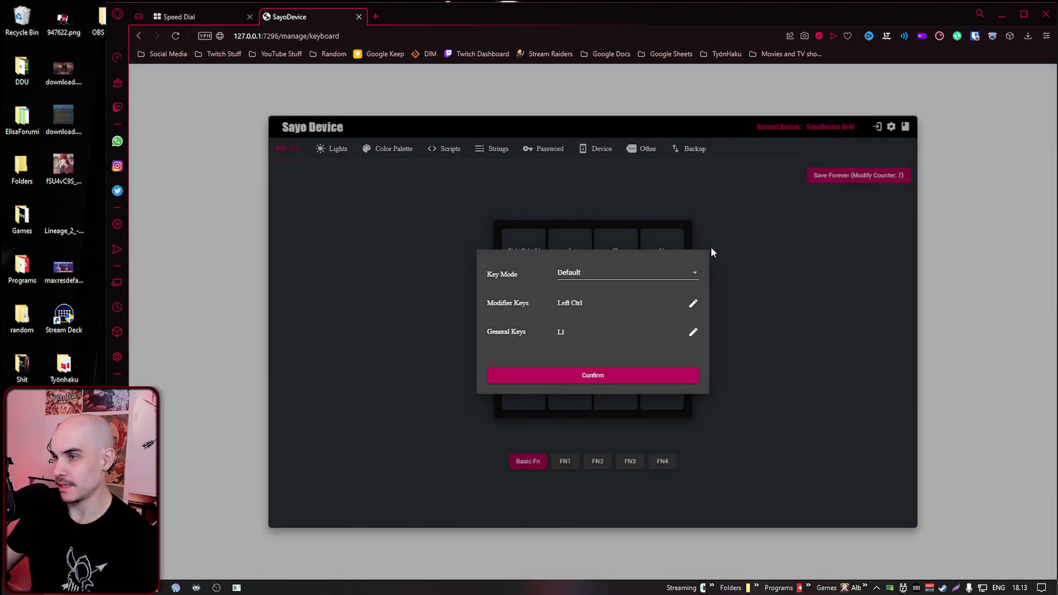
left_click(626, 380)
Step: Open the settings of the first key in the top row and look through the full list of key modes
left_click(661, 345)
left_click(566, 275)
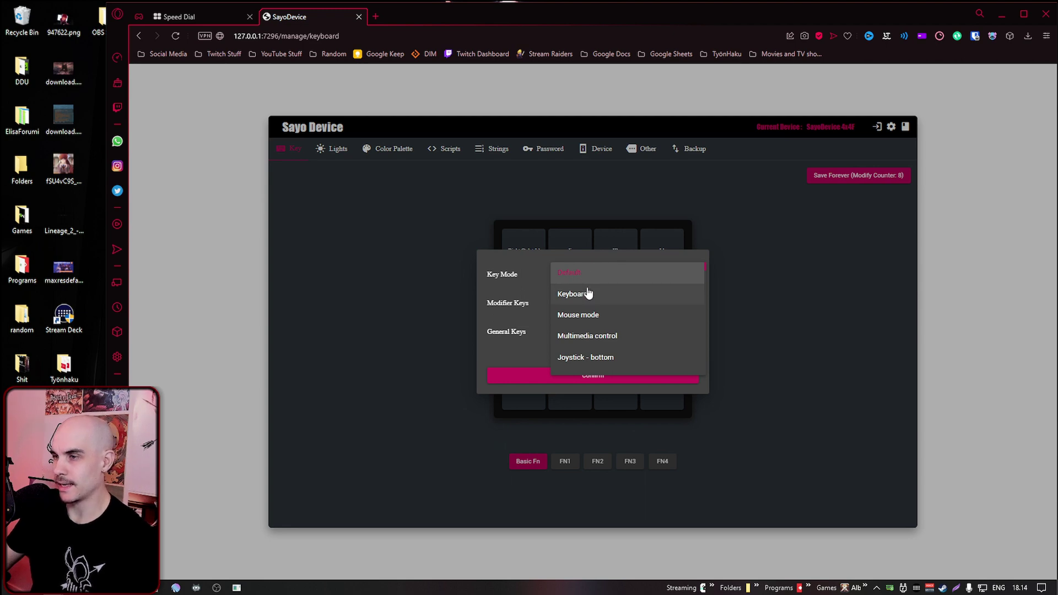
scroll(585, 325, "down", 5)
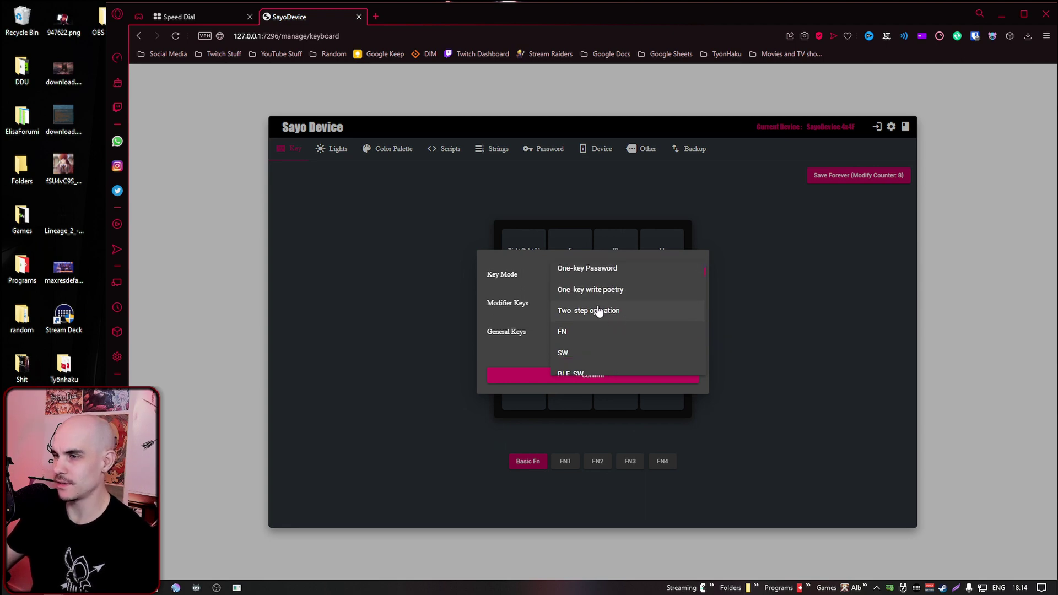
scroll(606, 322, "down", 20)
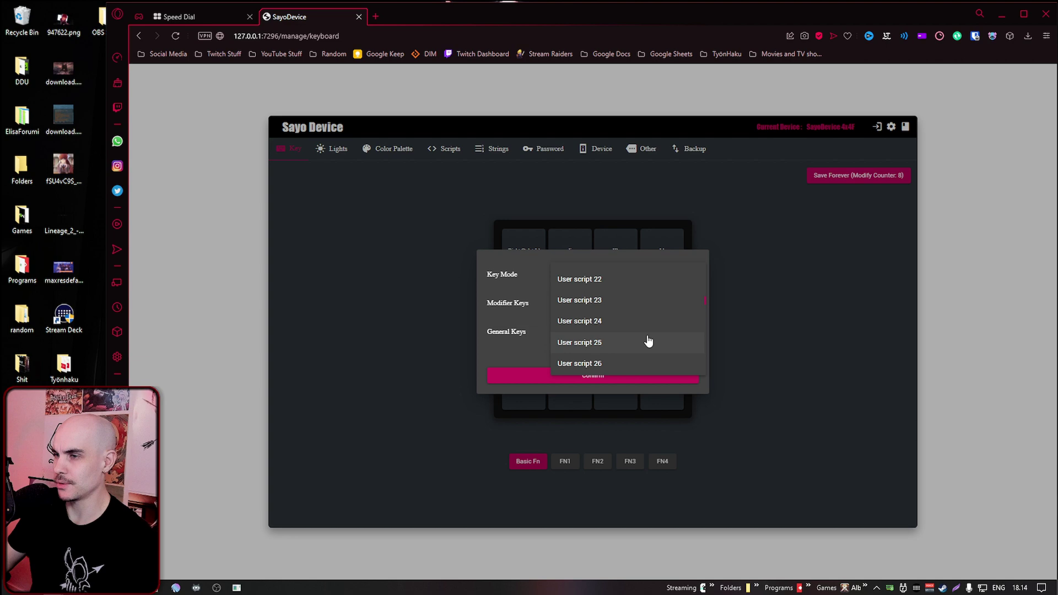
scroll(578, 301, "down", 5)
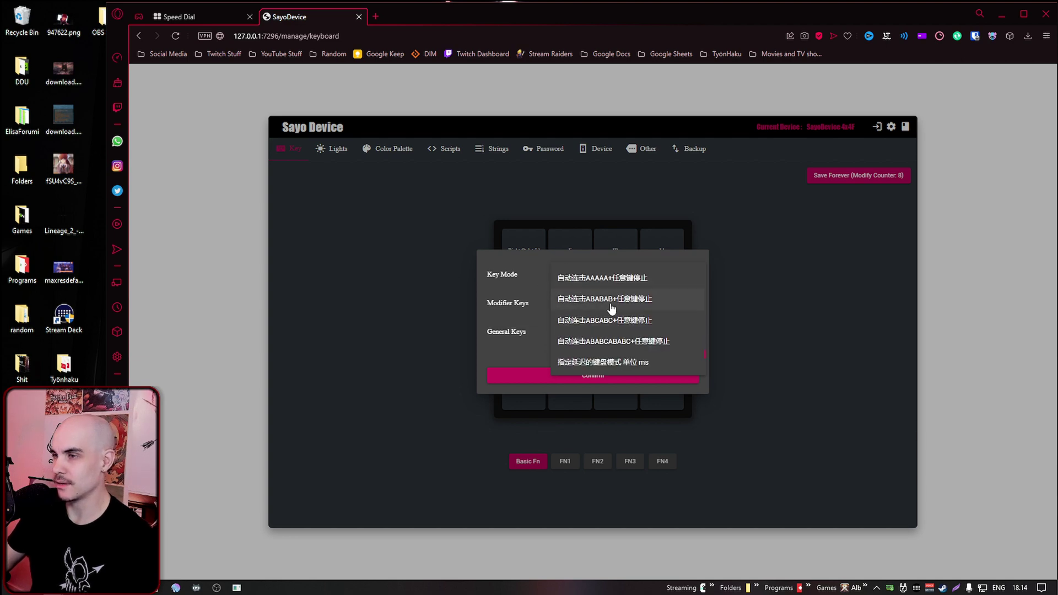
scroll(609, 307, "up", 10)
scroll(600, 309, "up", 15)
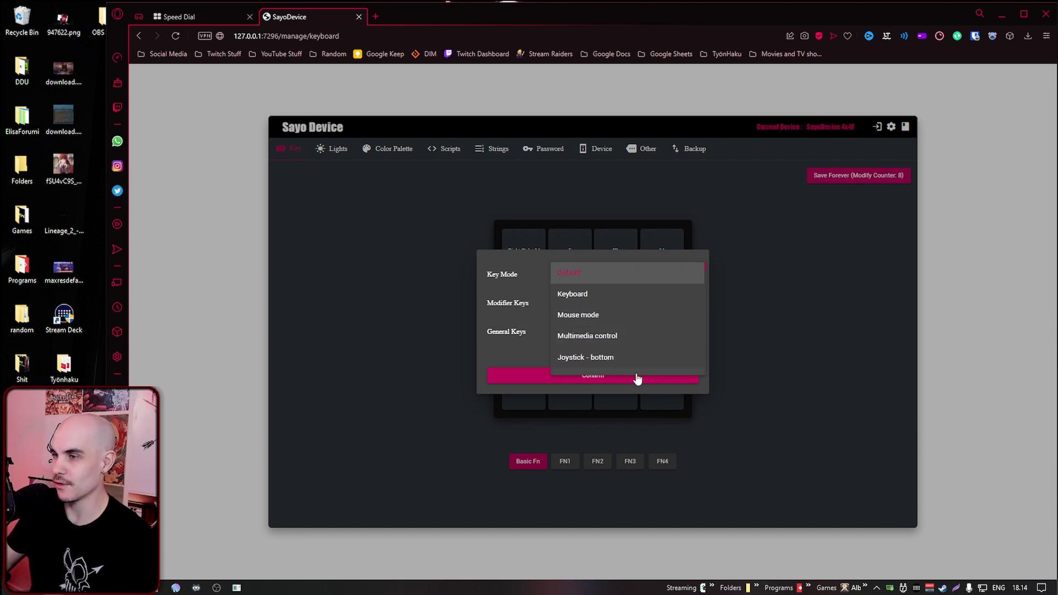
Step: Set the first key in the top row to SW mode with button level Level 1 and save the changes permanently
scroll(608, 320, "down", 5)
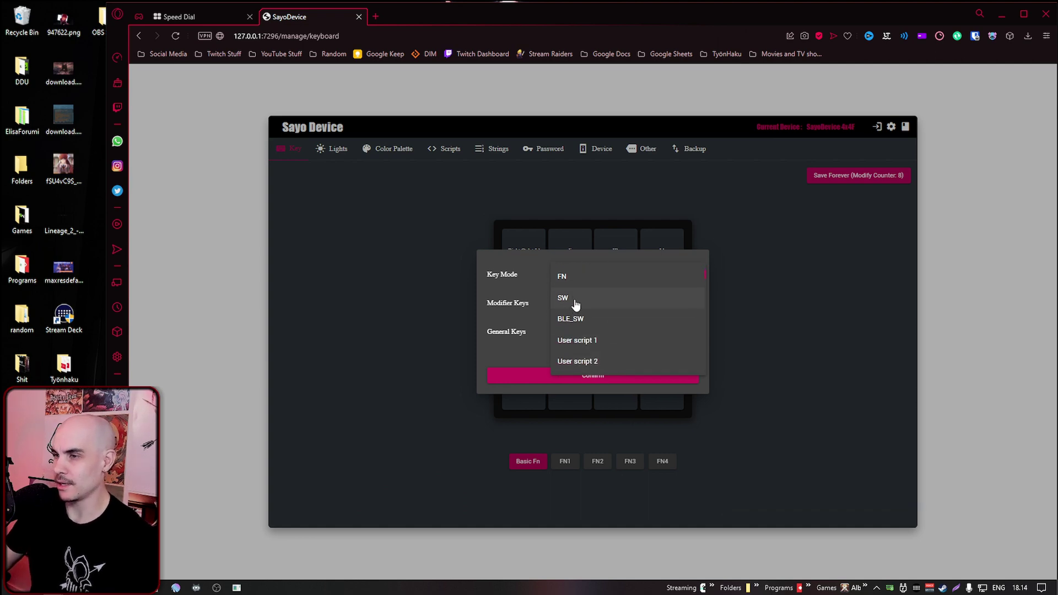
left_click(575, 304)
left_click(586, 321)
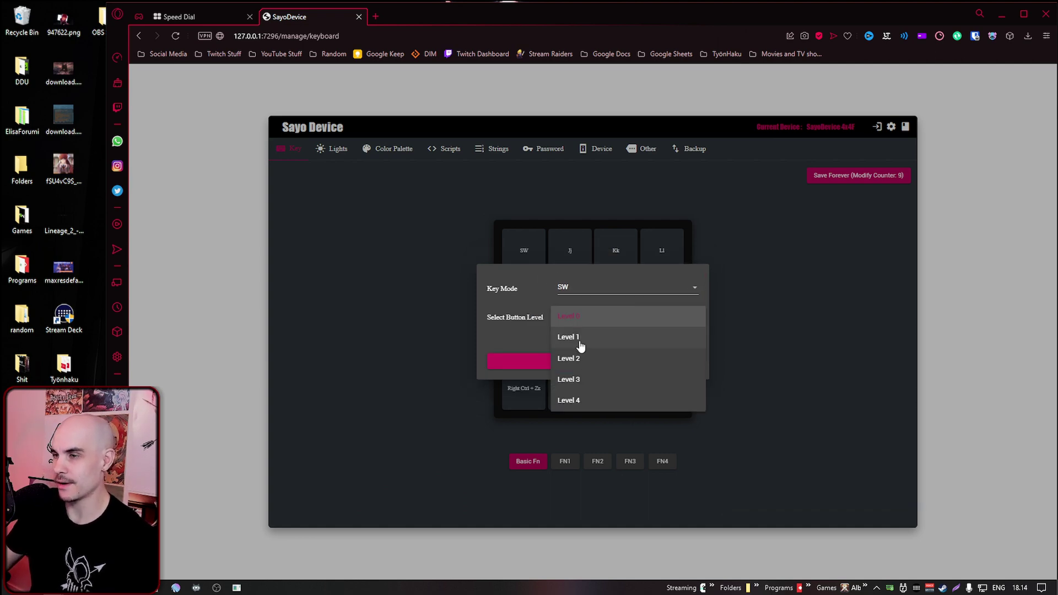
left_click(580, 344)
left_click(611, 372)
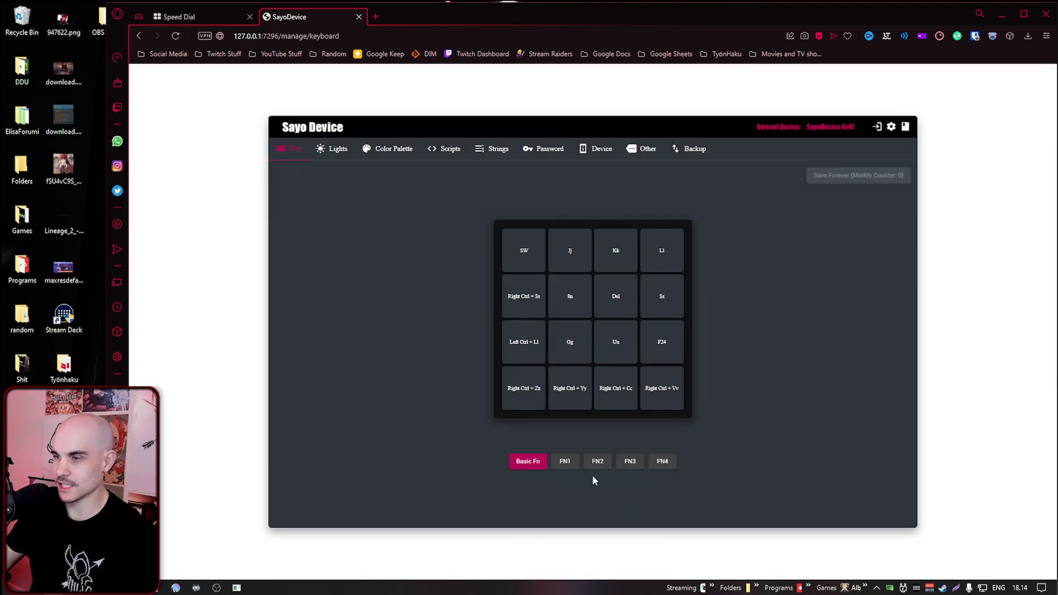
Step: View the FN1 layer and inspect the mode and button level of its last bottom-row key without changing them
left_click(565, 463)
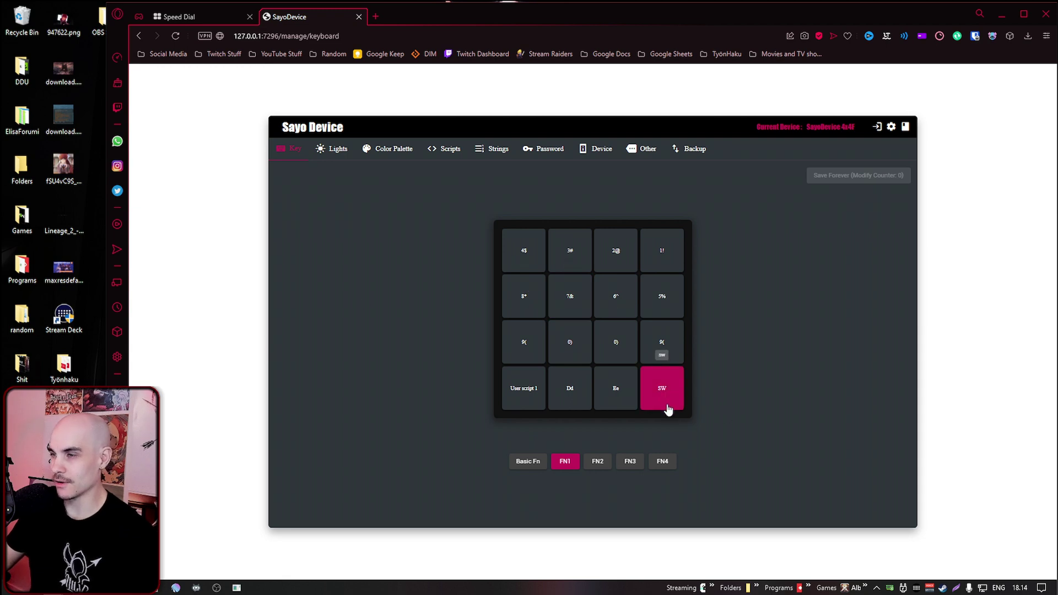
left_click(667, 405)
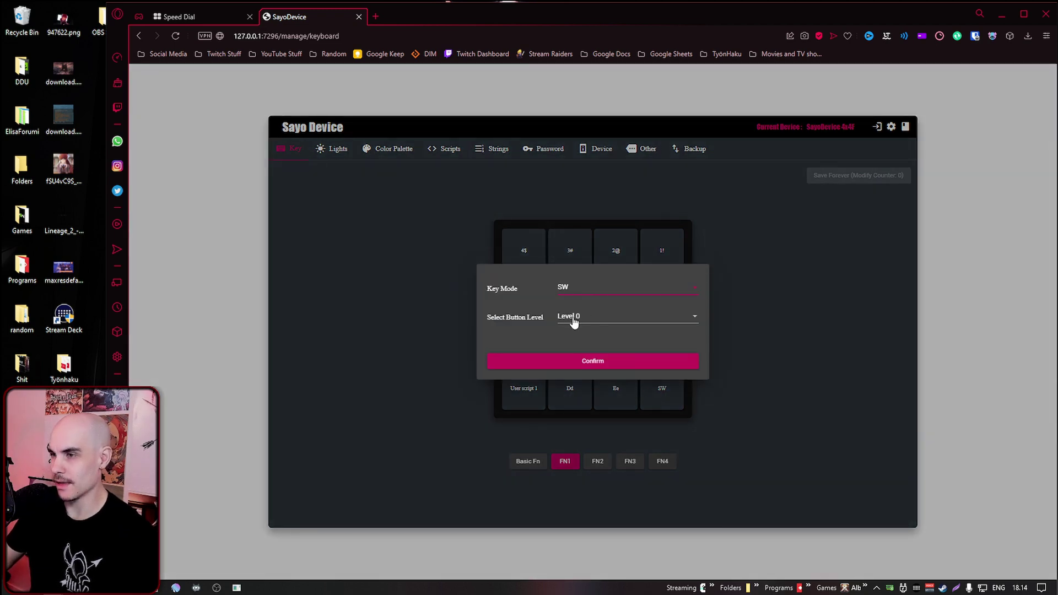
left_click(597, 364)
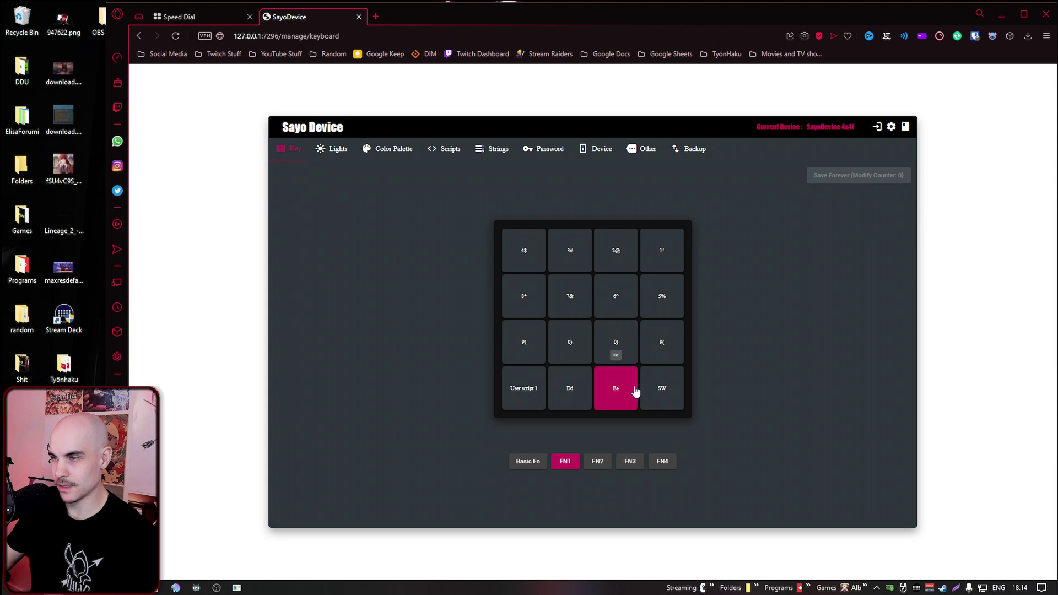